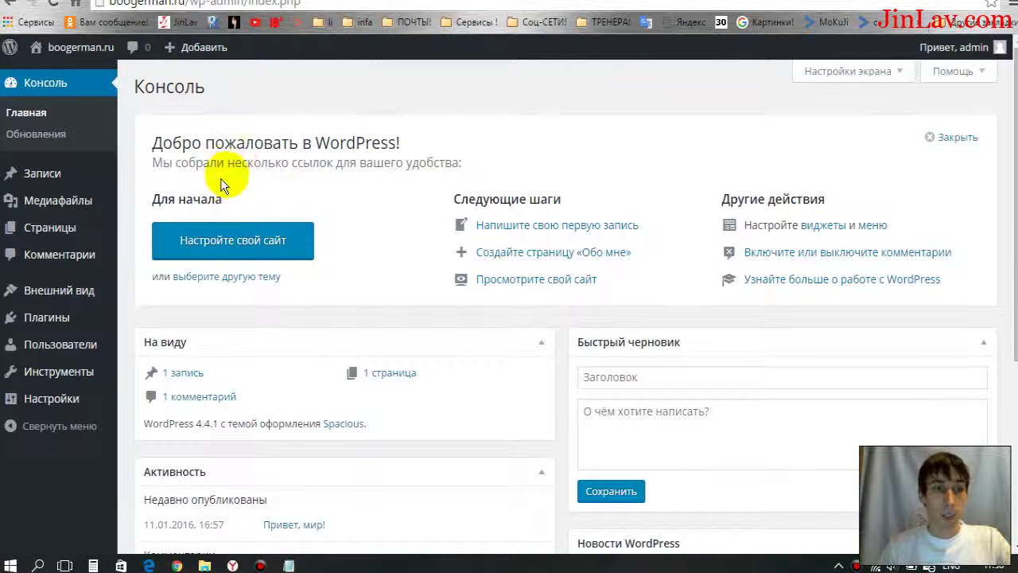
Step: Open the theme customizer and go to its site properties section (Свойства сайта)
mouse_move(34, 288)
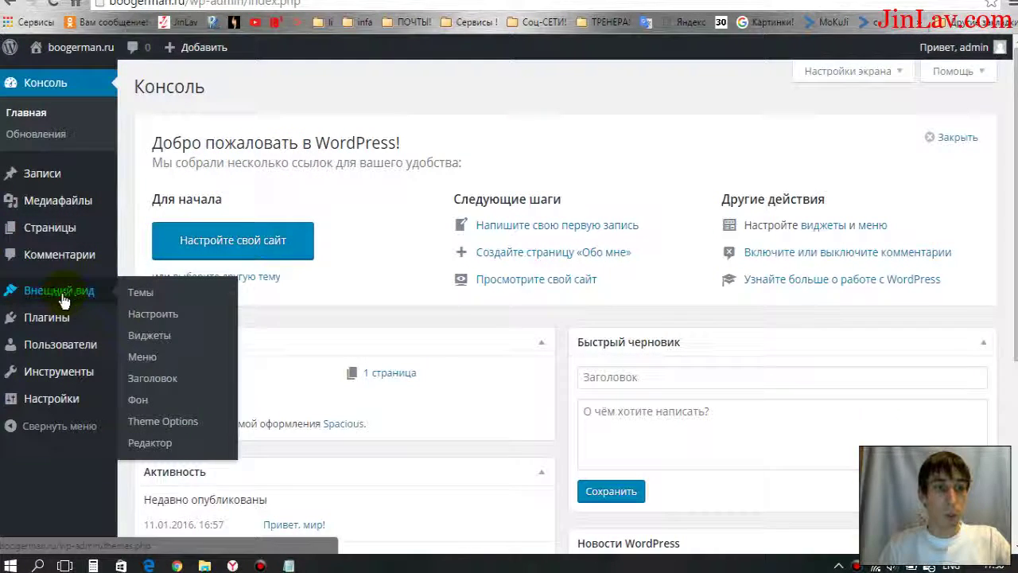
click(167, 319)
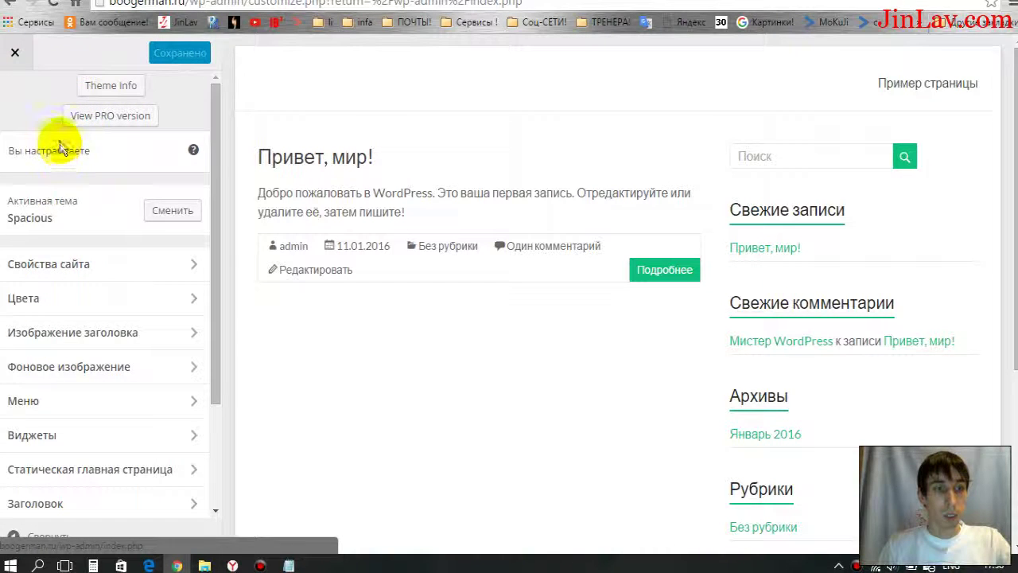
scroll(64, 273, down, 2)
scroll(69, 278, up, 2)
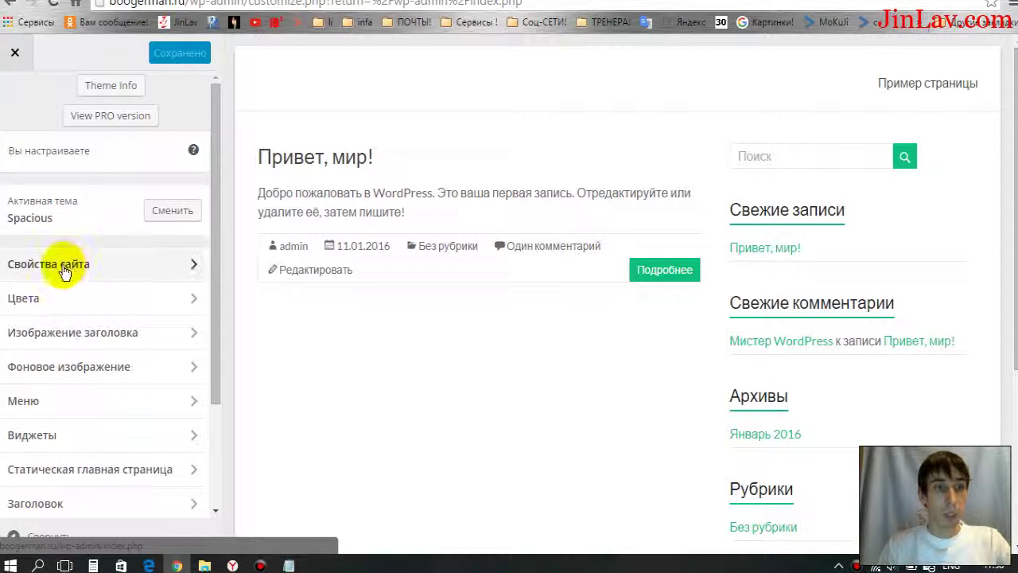
click(195, 268)
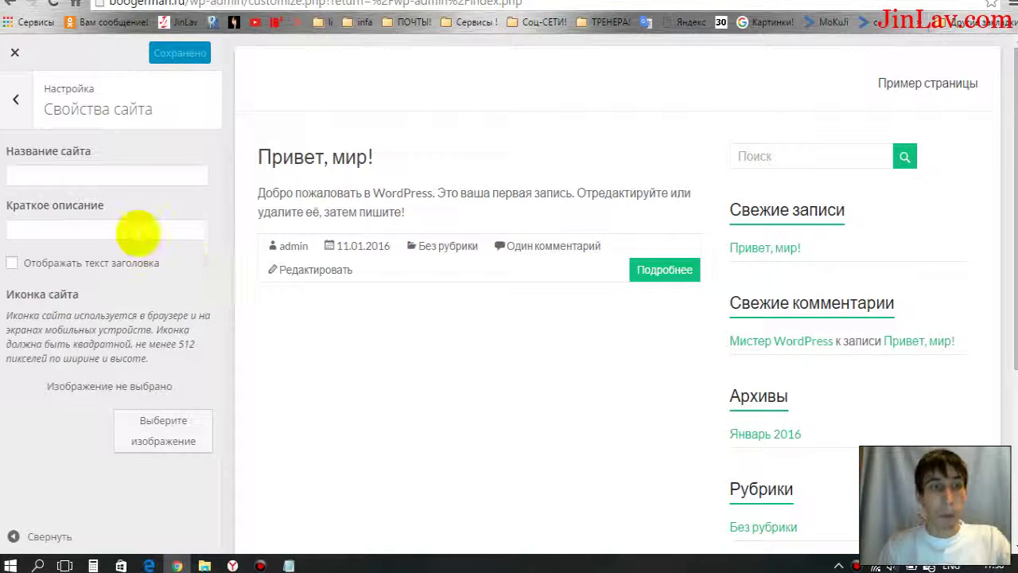
Step: Set the site title to "Booger Man !"
click(50, 174)
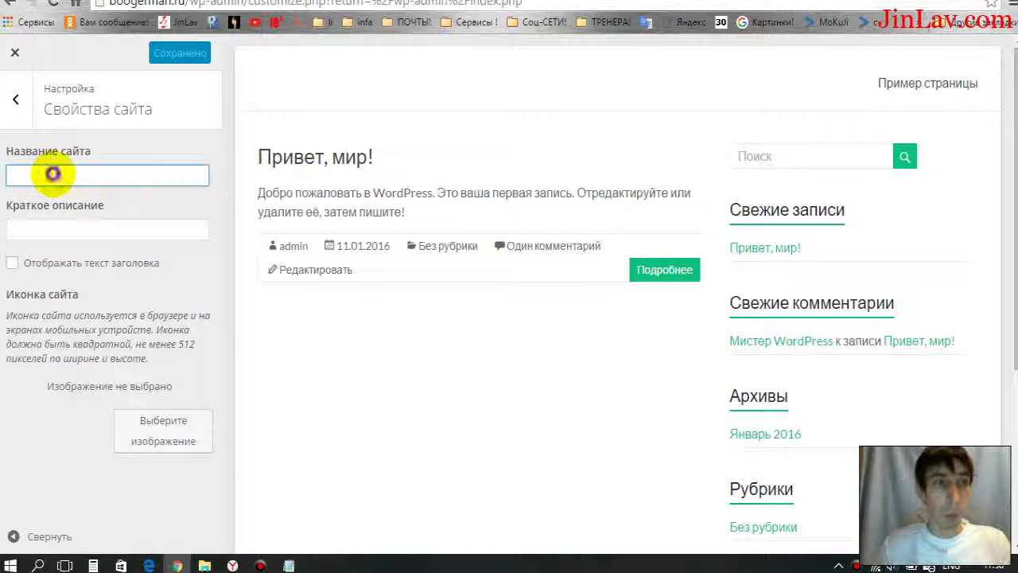
right_click(53, 173)
click(36, 266)
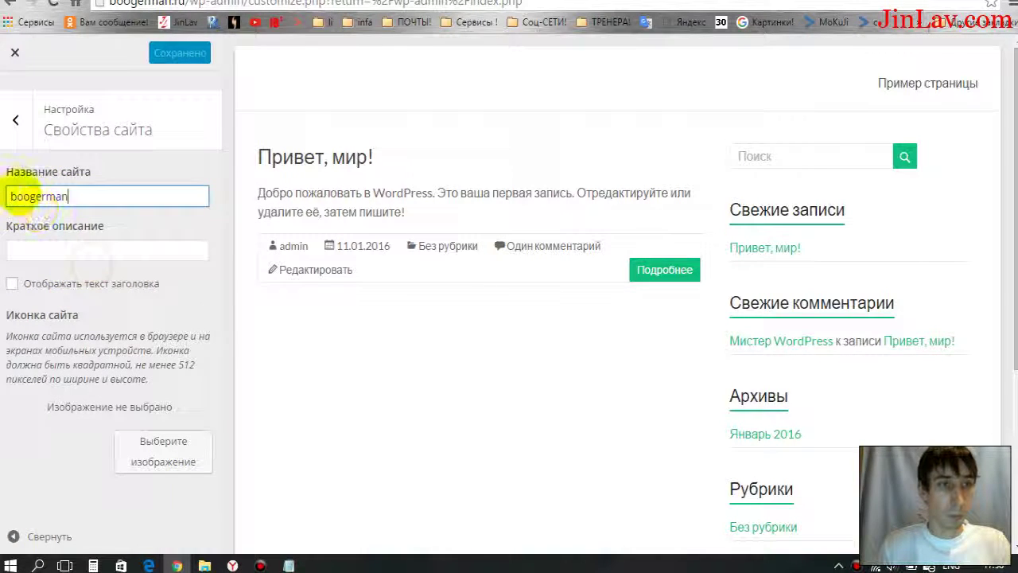
click(17, 193)
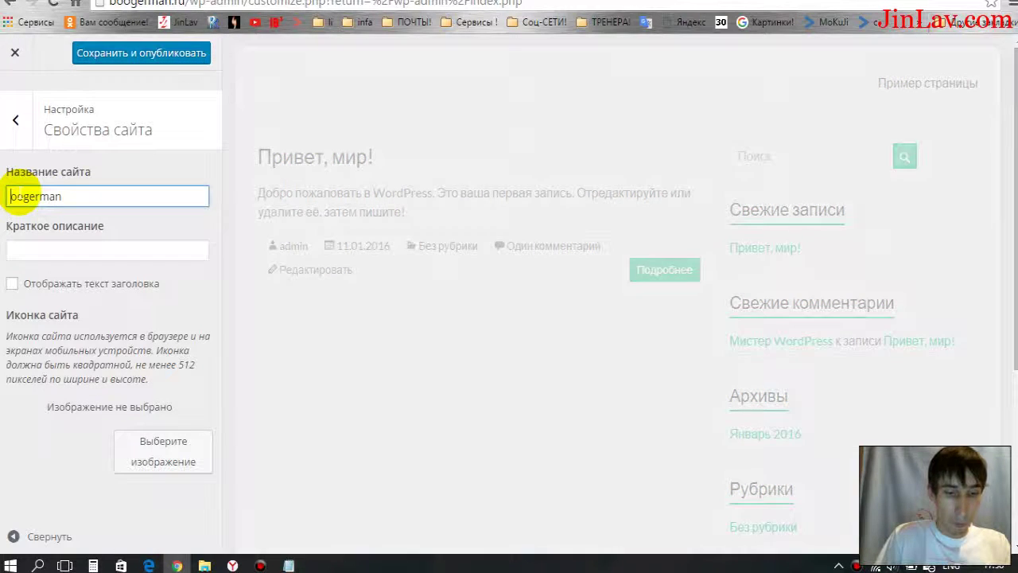
text(B)
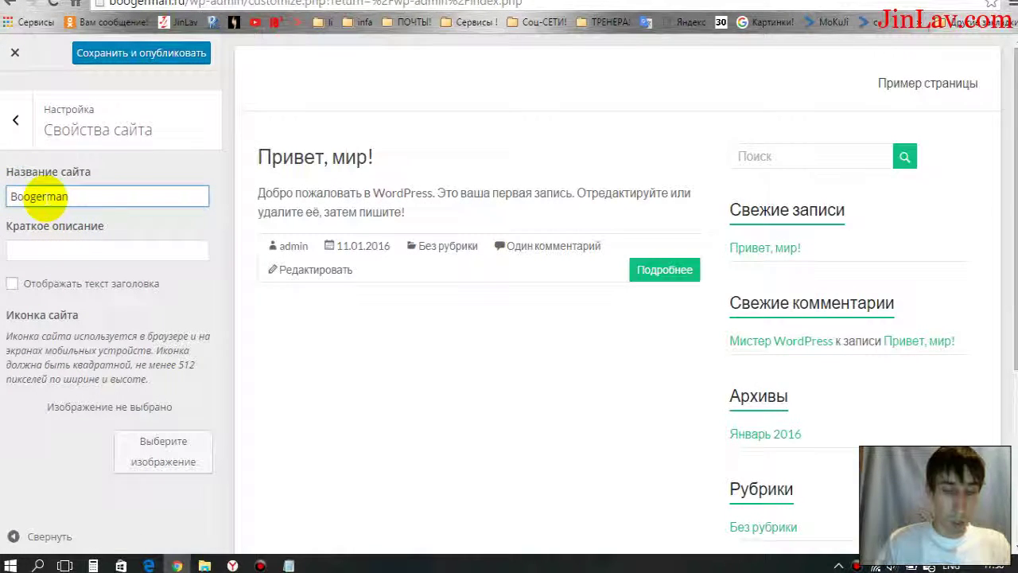
click(46, 196)
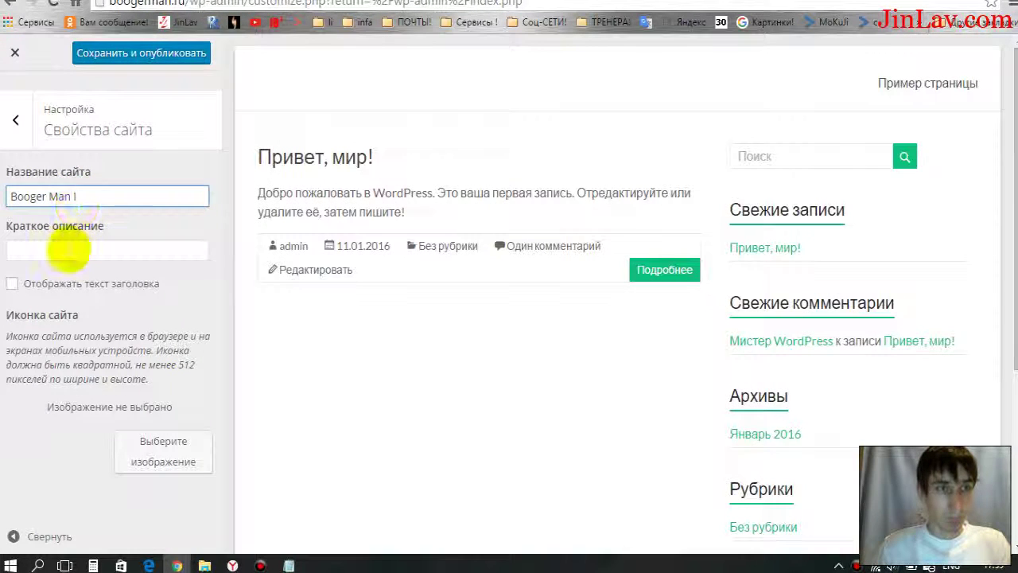
Step: Set the site's short description to "Этот сайт о лучшей игре и персонажей Tekken !" and enable display of the header text
click(70, 250)
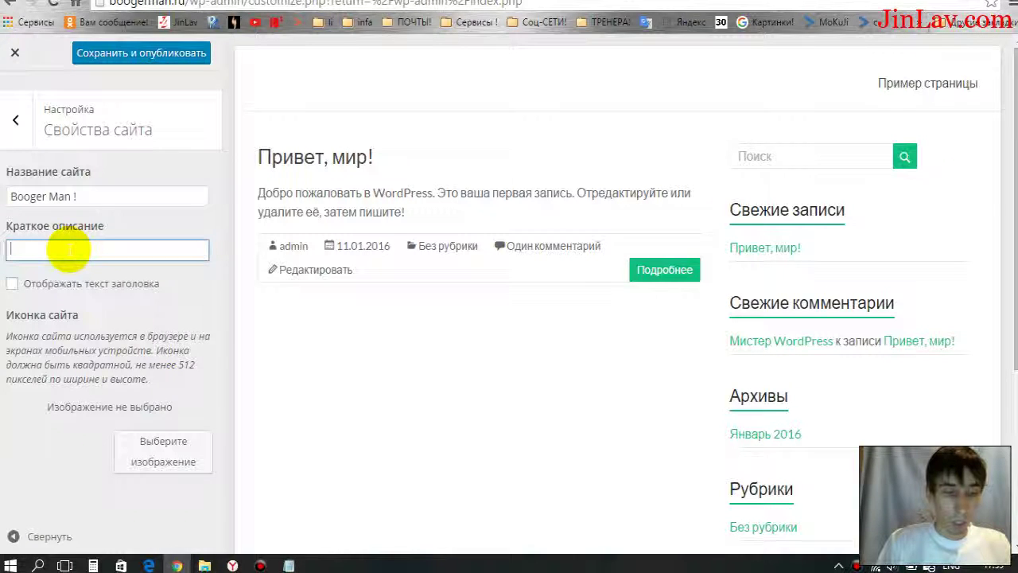
text("njn)
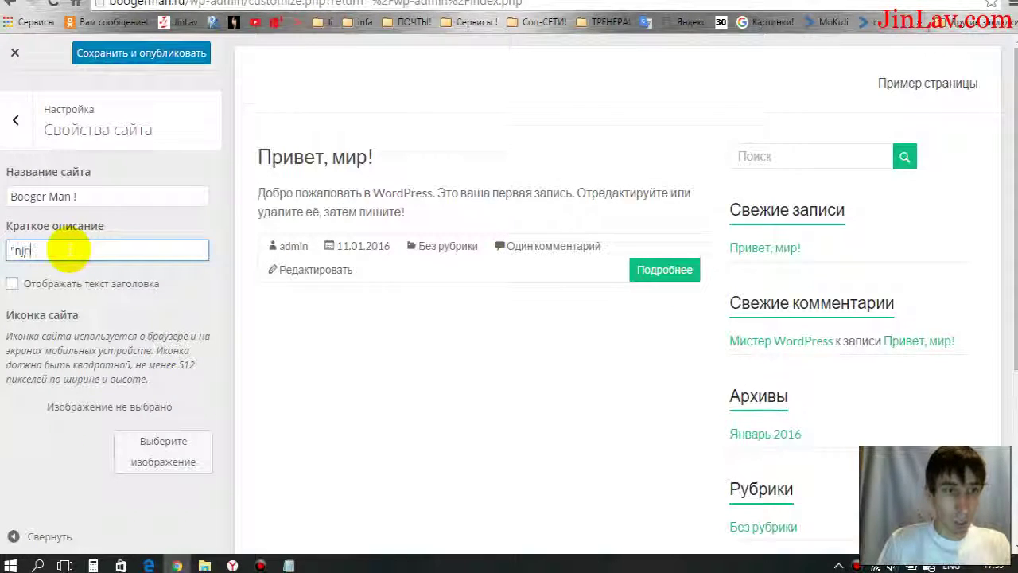
key(BackSpace)
key(BackSpace)
key(BackSpace)
key(BackSpace)
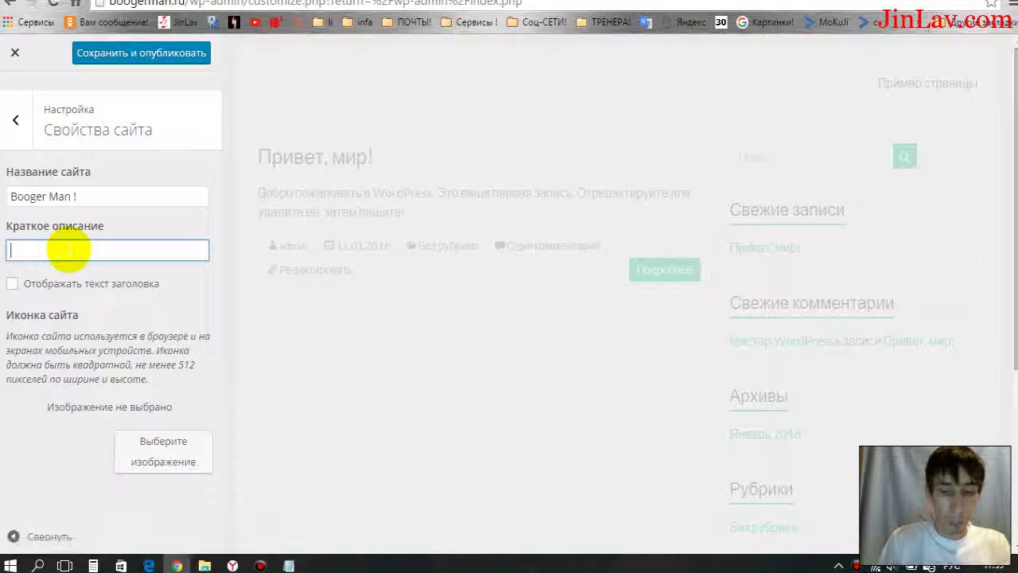
text(Э)
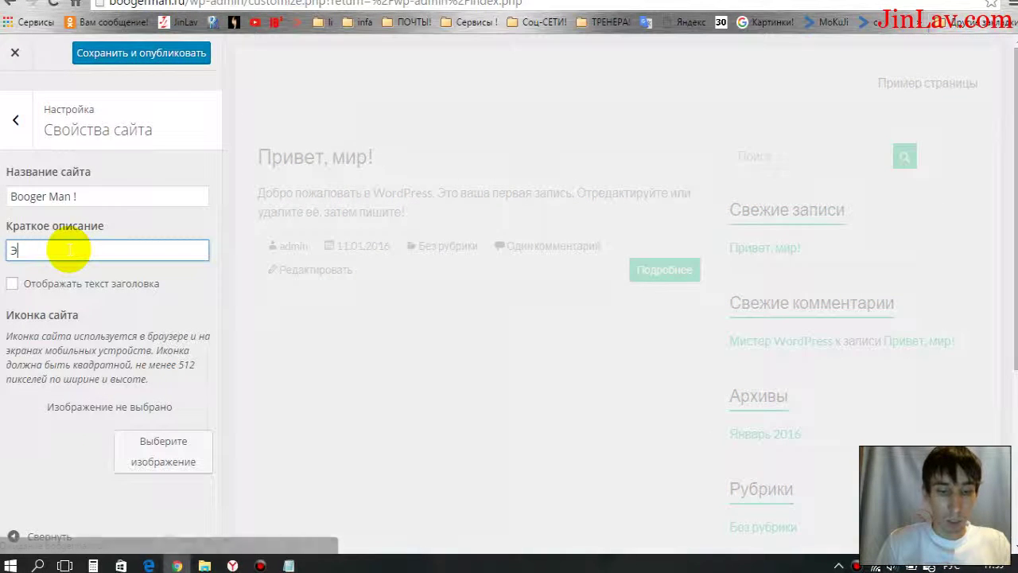
text(тот сайт )
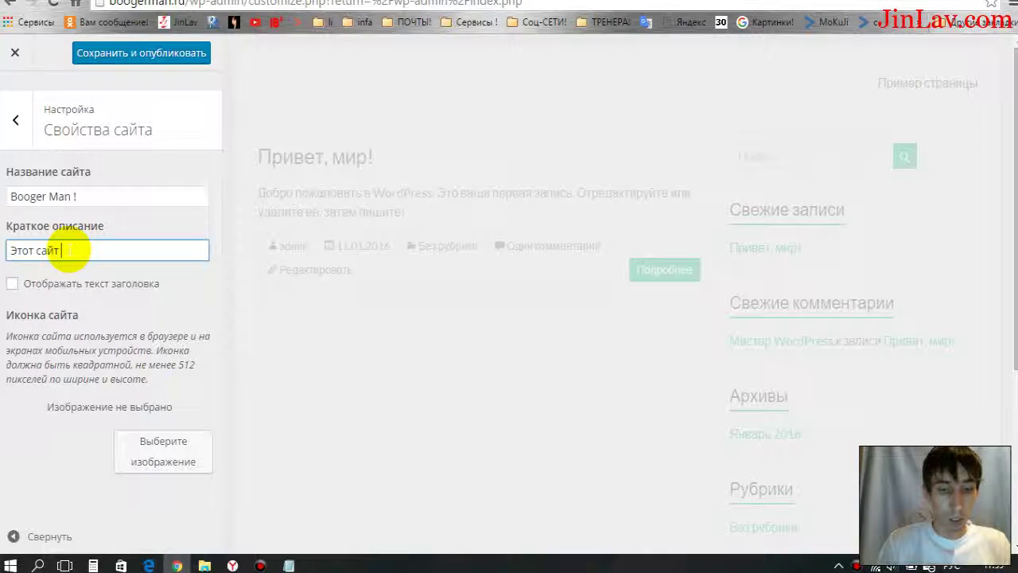
text(о )
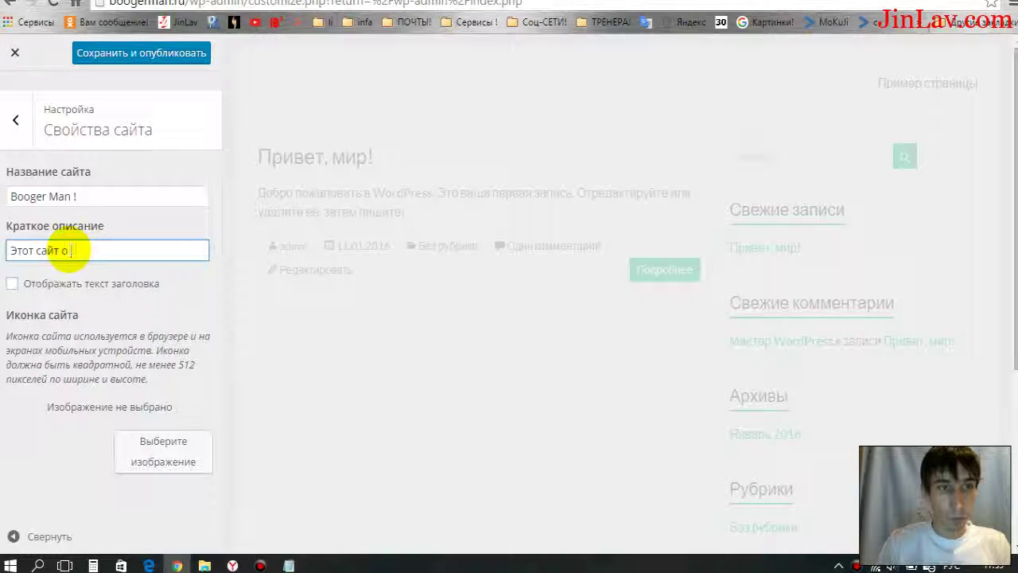
text(лу)
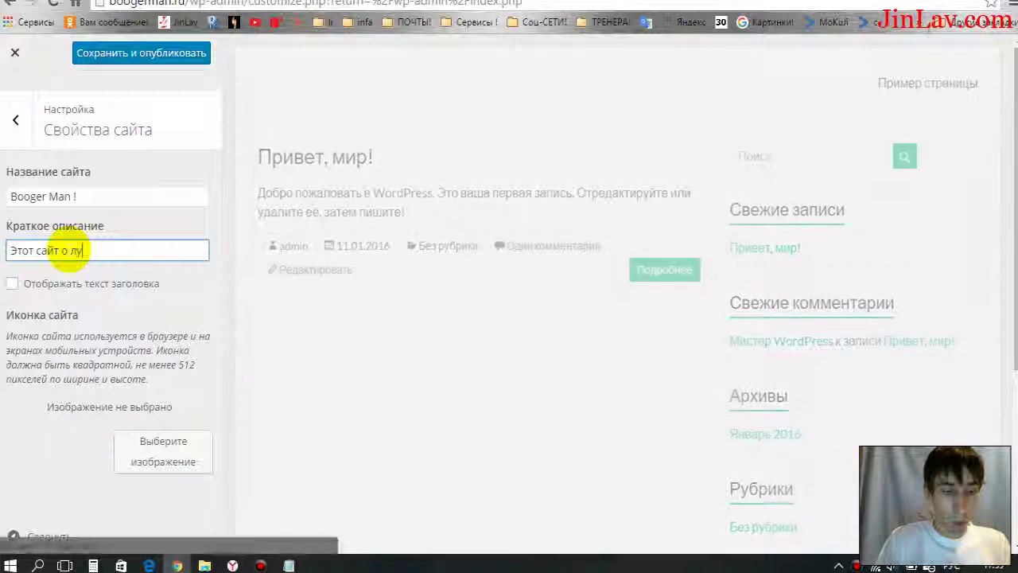
text(чшей )
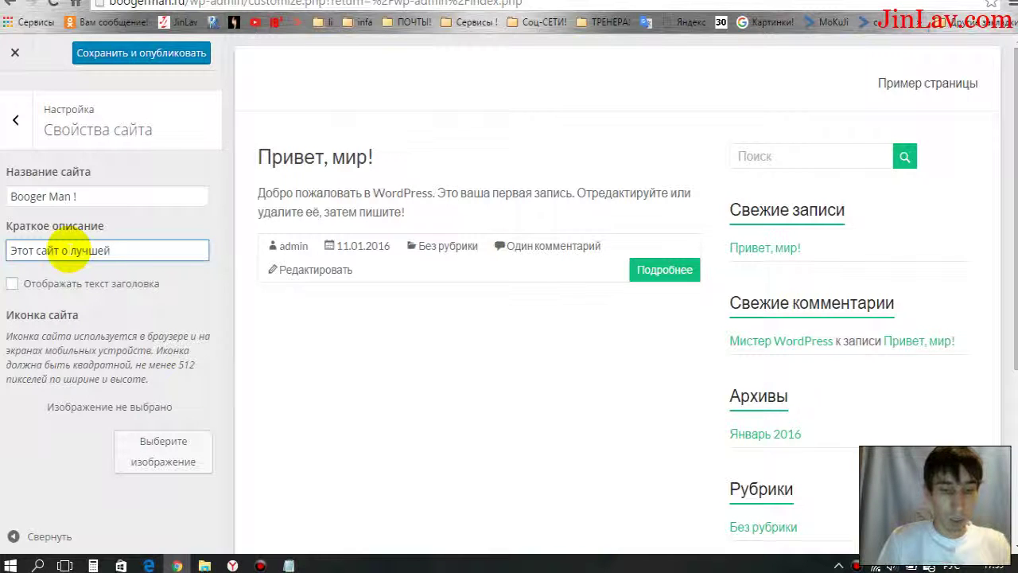
text(игре и)
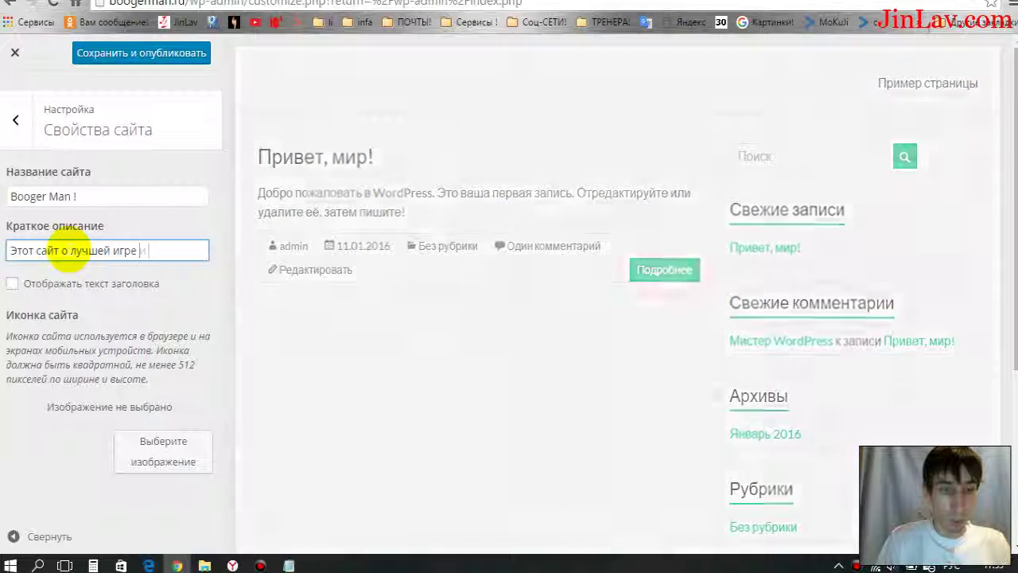
text( пер)
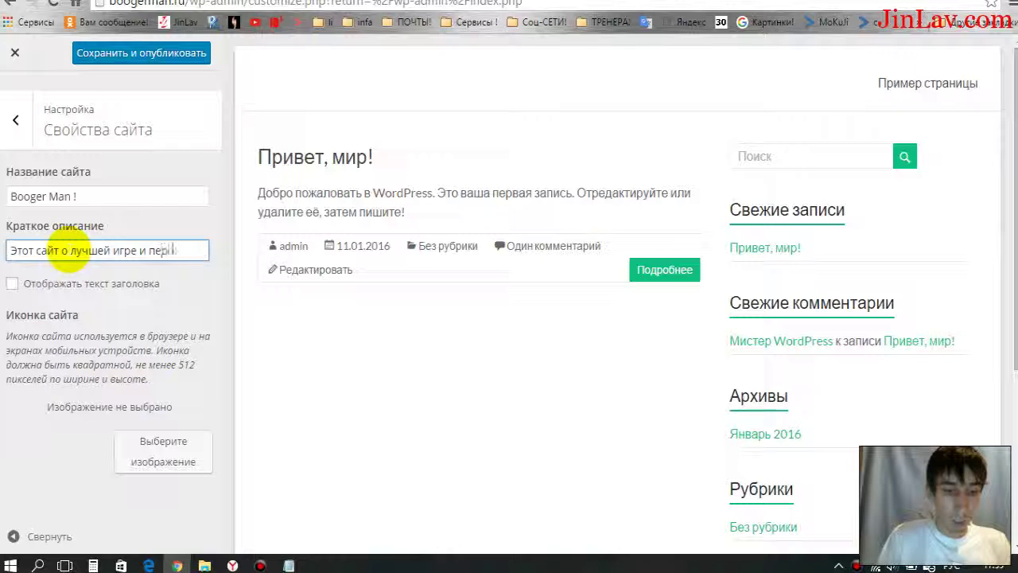
text(сонажей)
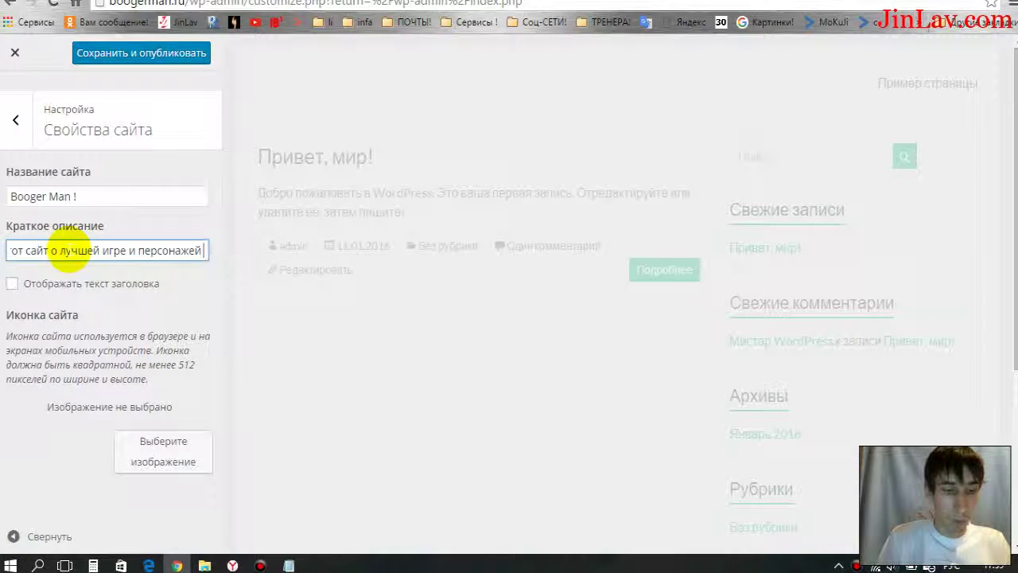
text( Т)
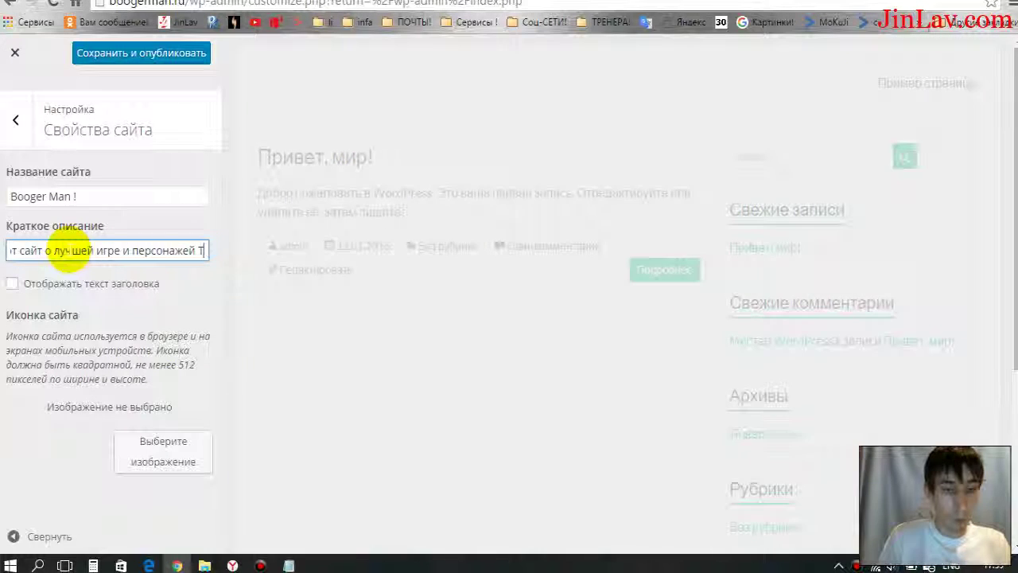
text(ekken)
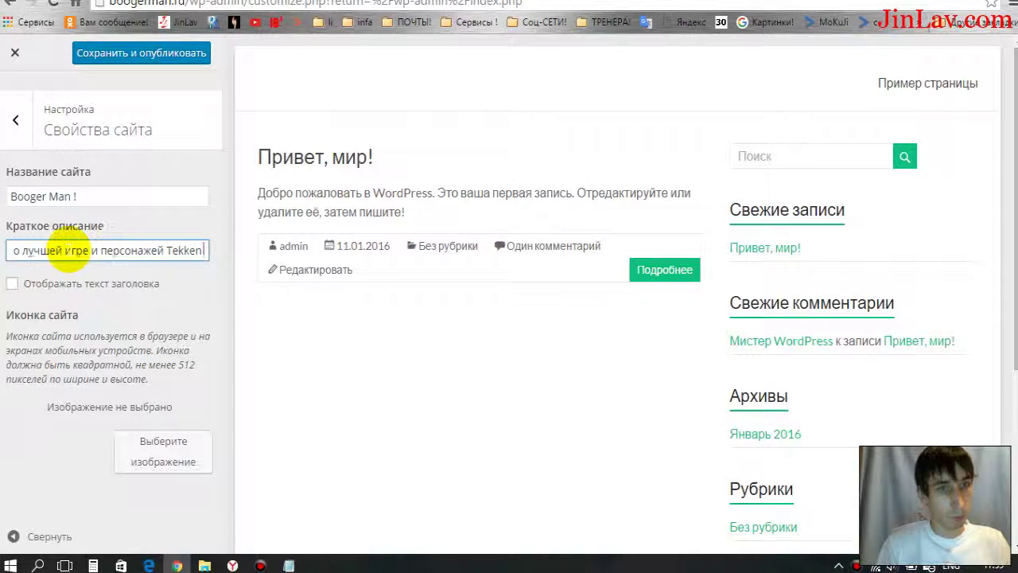
text( !)
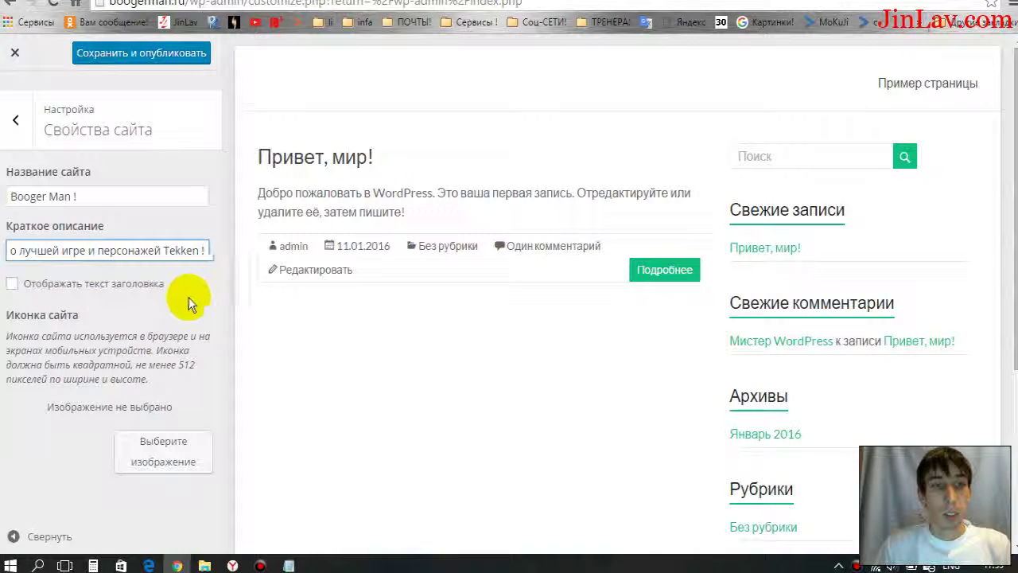
click(10, 285)
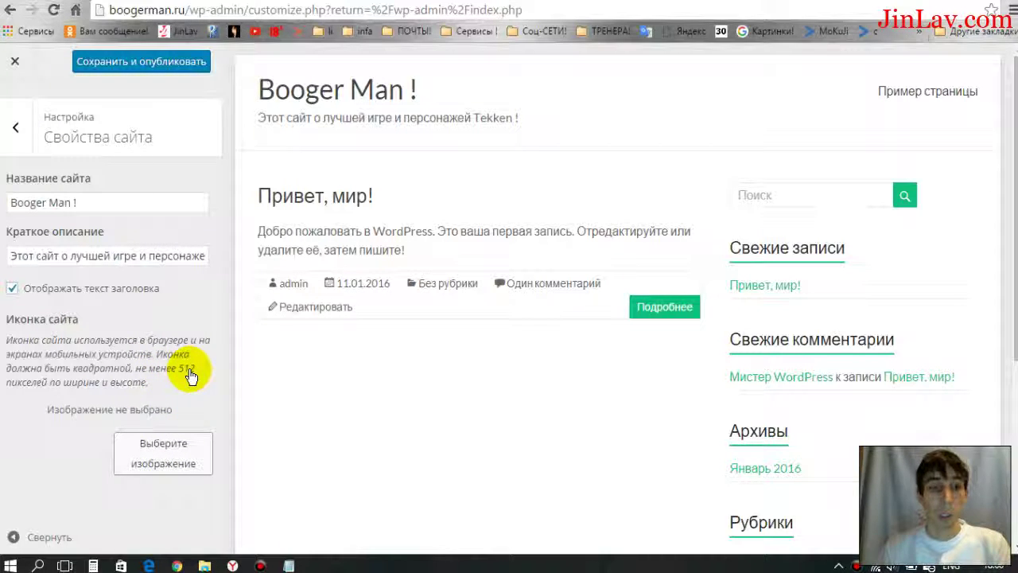
Step: Upload the image boogerman_b from the Загрузки folder for use as the site icon
click(171, 447)
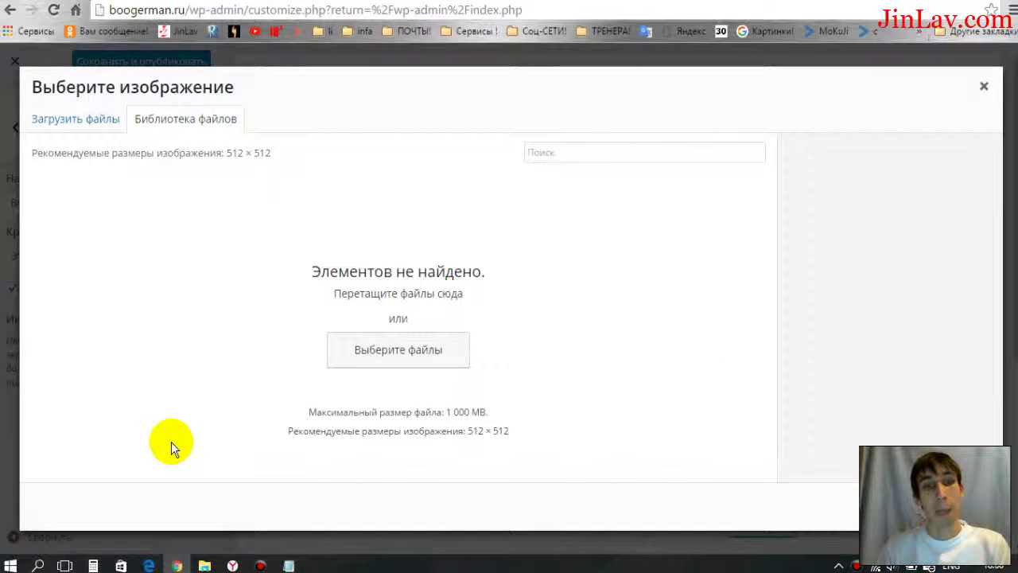
click(72, 118)
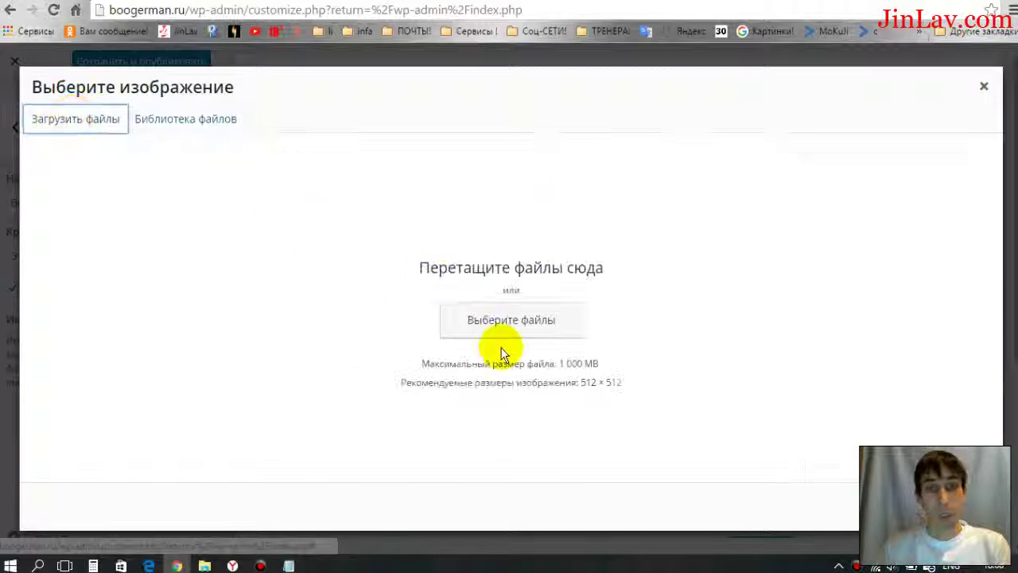
click(494, 327)
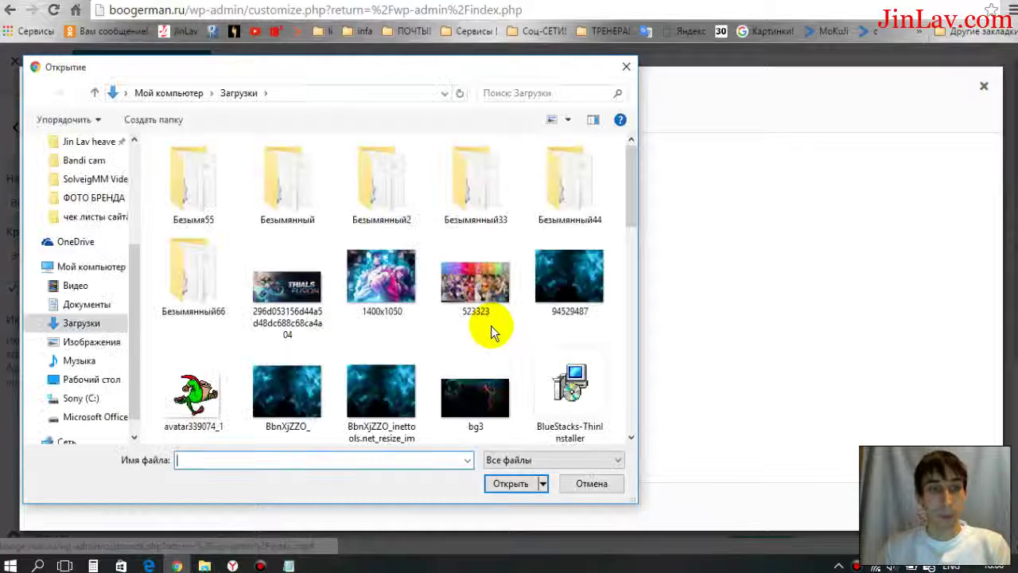
drag(630, 169, 625, 233)
click(194, 288)
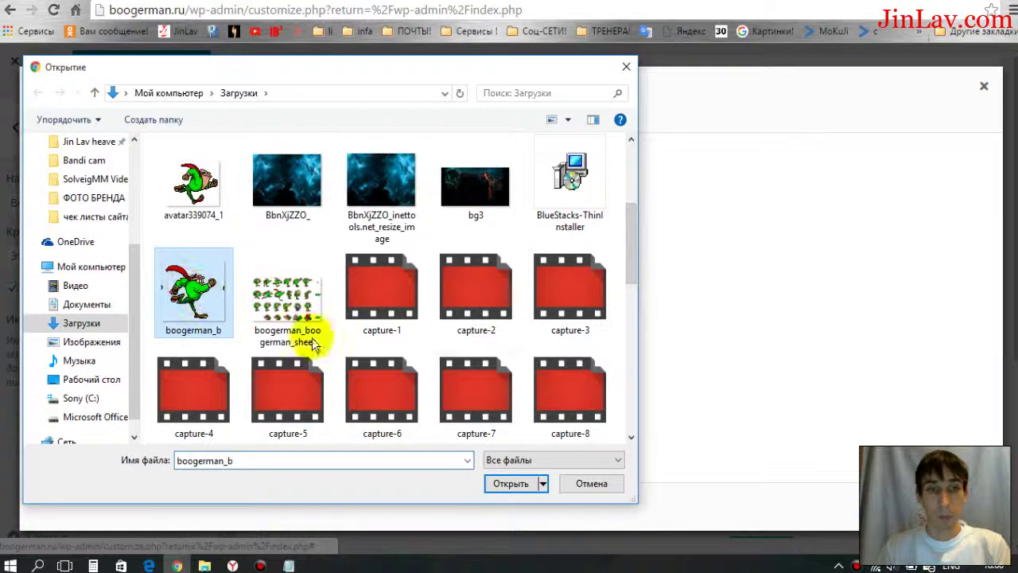
click(513, 483)
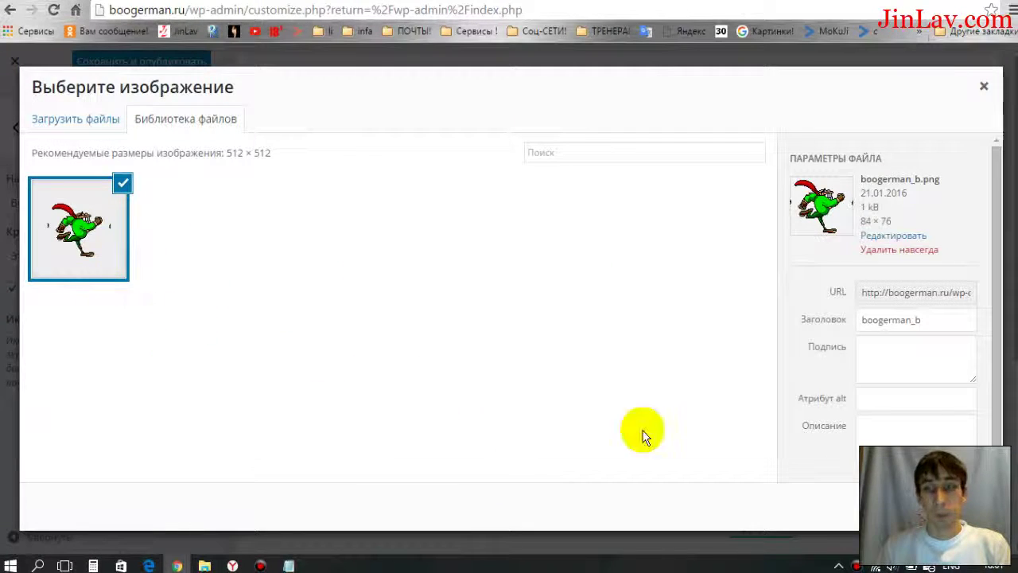
Step: Choose the uploaded boogerman_b image and crop it as the site icon
click(963, 507)
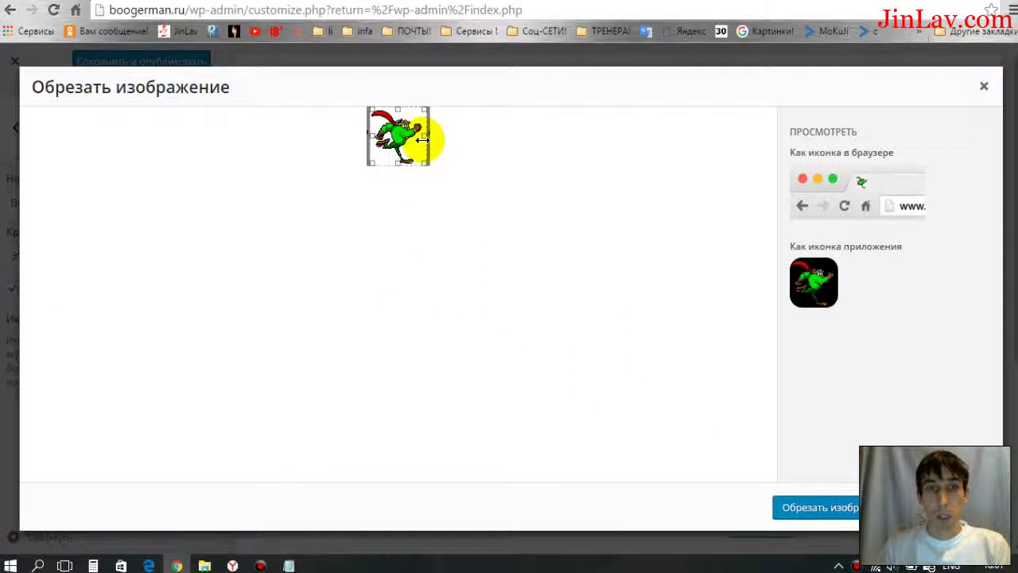
drag(424, 135, 448, 151)
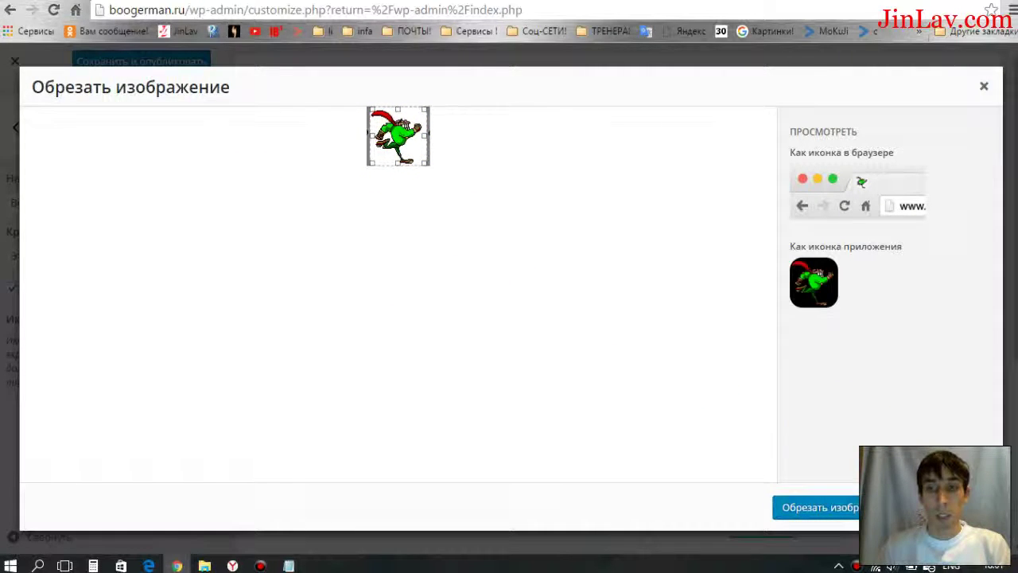
click(819, 507)
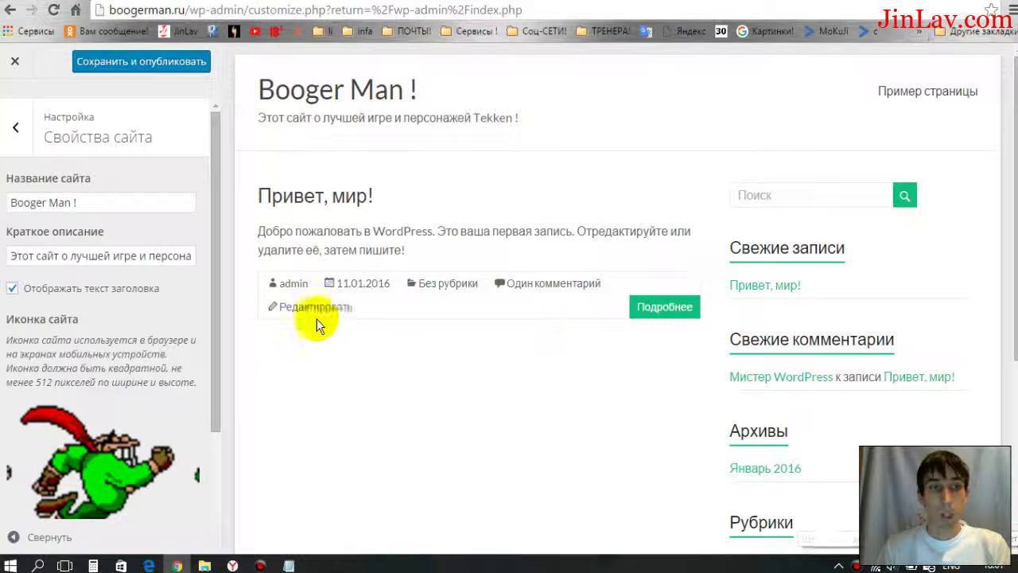
scroll(230, 349, down, 2)
scroll(178, 382, down, 2)
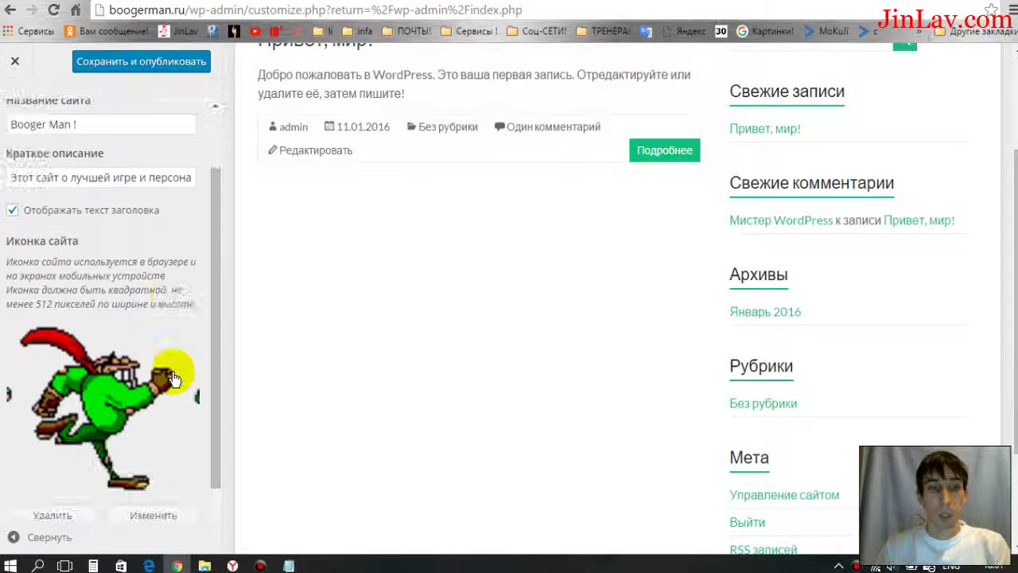
scroll(177, 392, up, 2)
scroll(177, 392, down, 2)
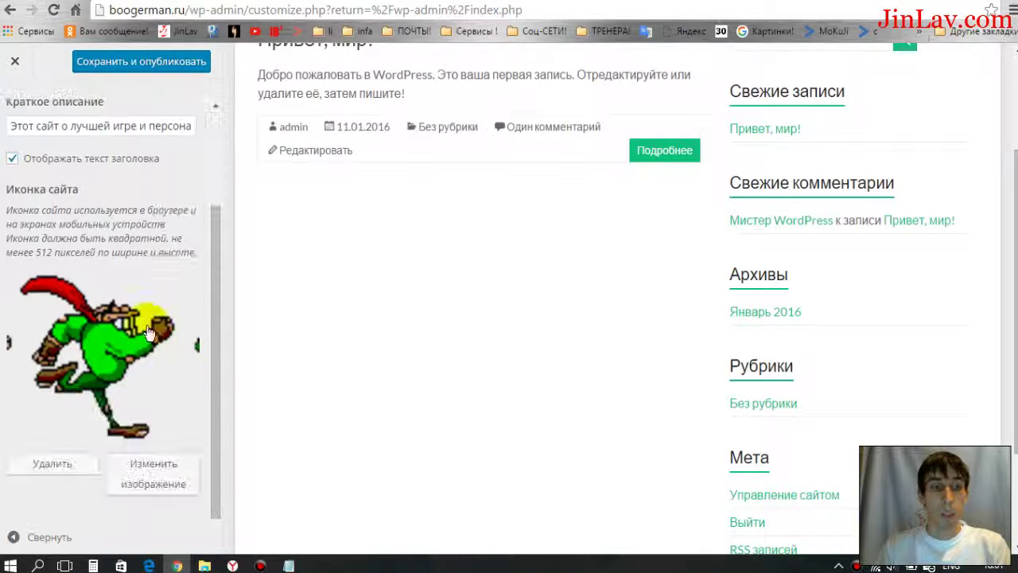
scroll(159, 358, up, 2)
scroll(318, 388, up, 2)
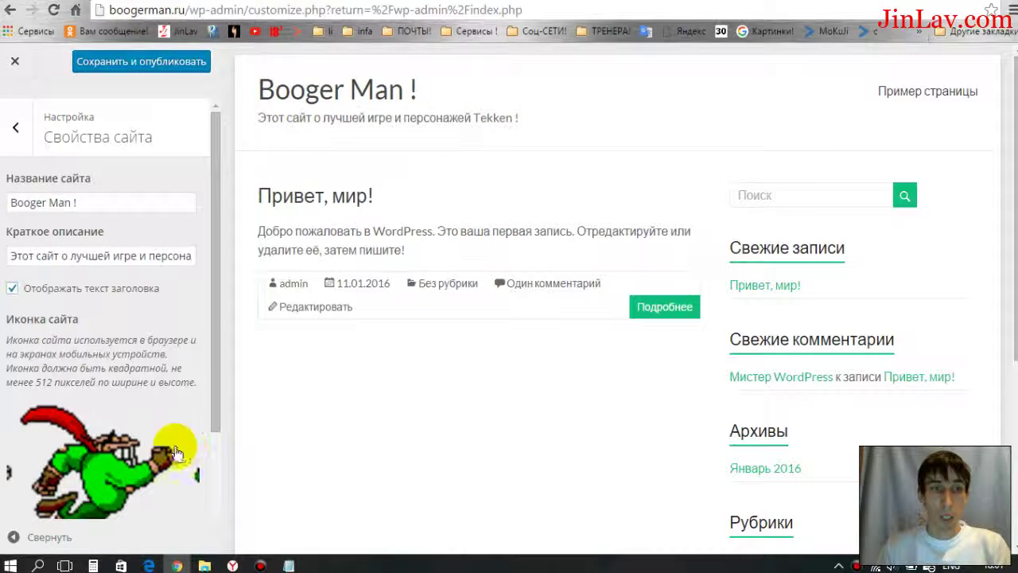
Step: Save and publish the site identity changes, close the customizer and view the public home page
click(160, 64)
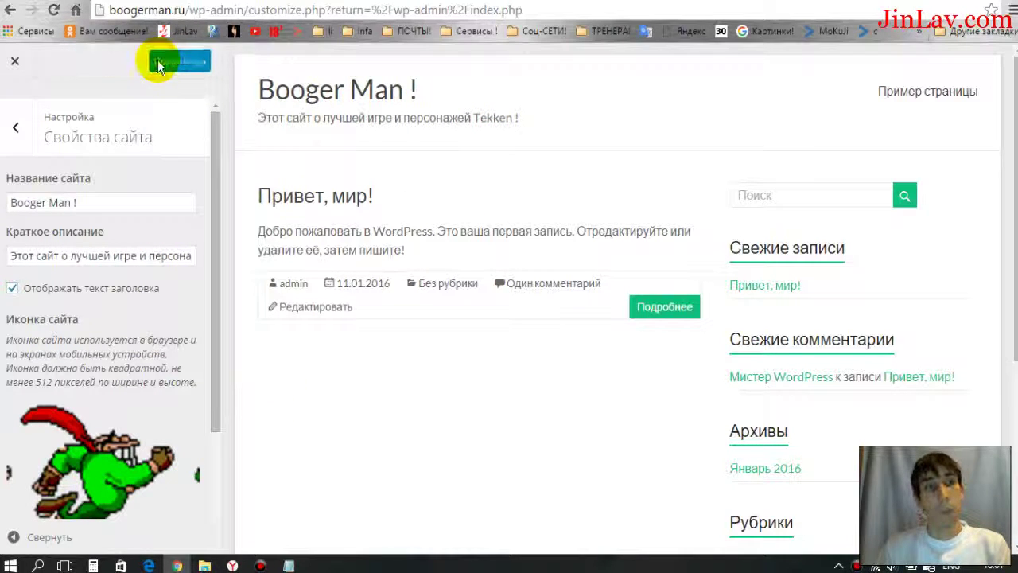
click(14, 133)
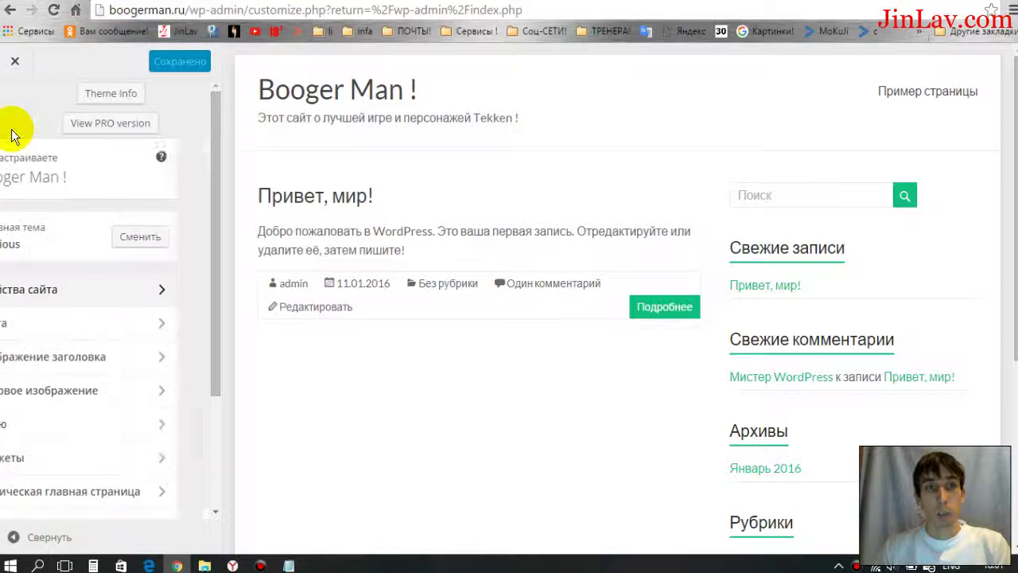
click(14, 64)
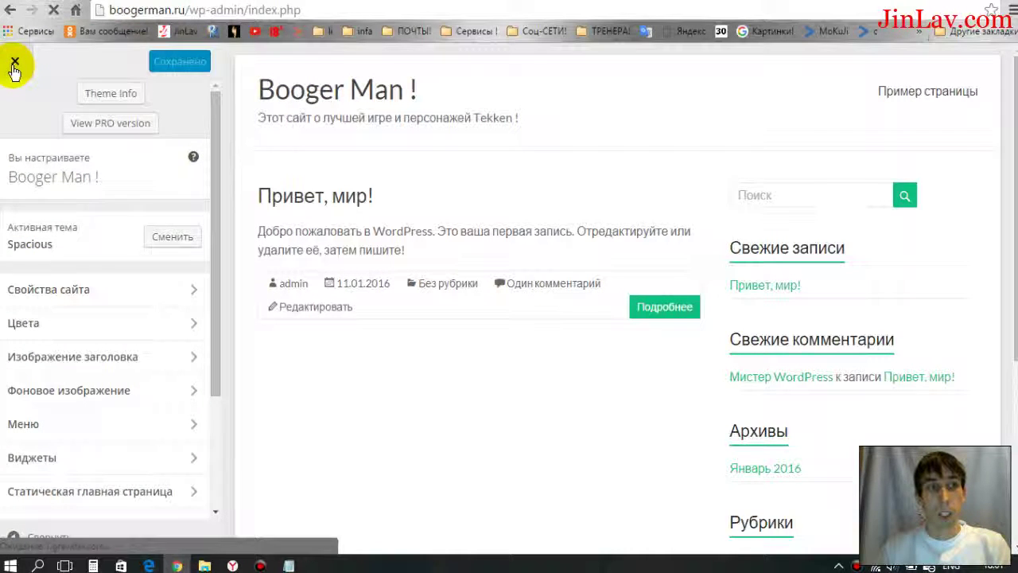
mouse_move(50, 96)
mouse_move(36, 64)
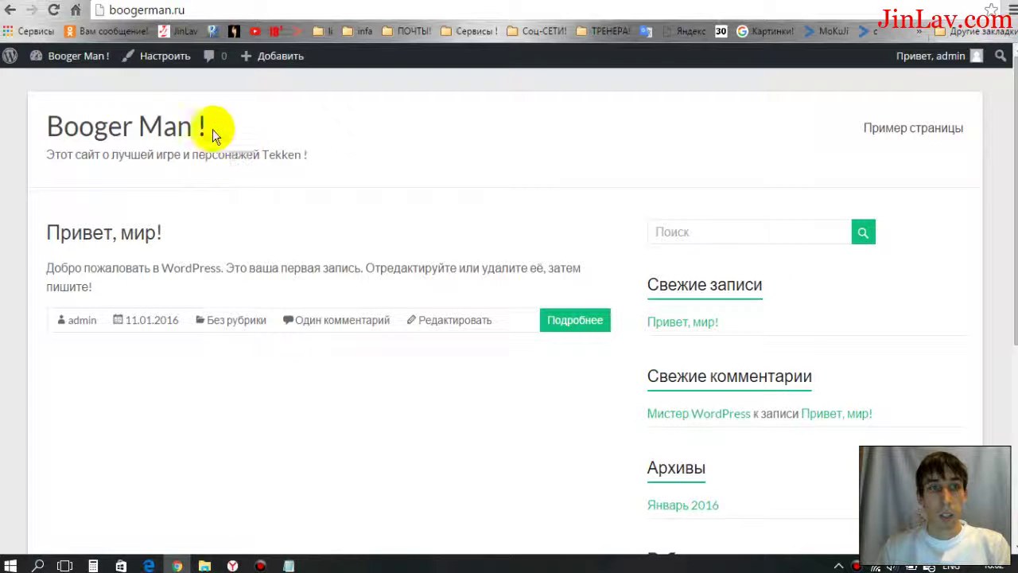
Step: Move the BoogerMan.ru login panel bookmark out of the li folder onto the bookmarks bar
click(319, 30)
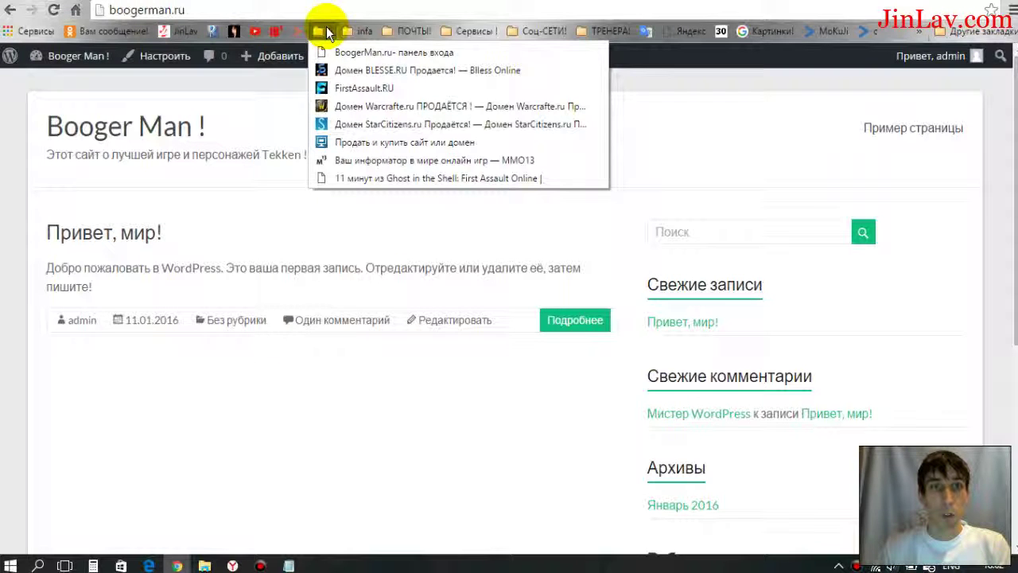
mouse_move(408, 30)
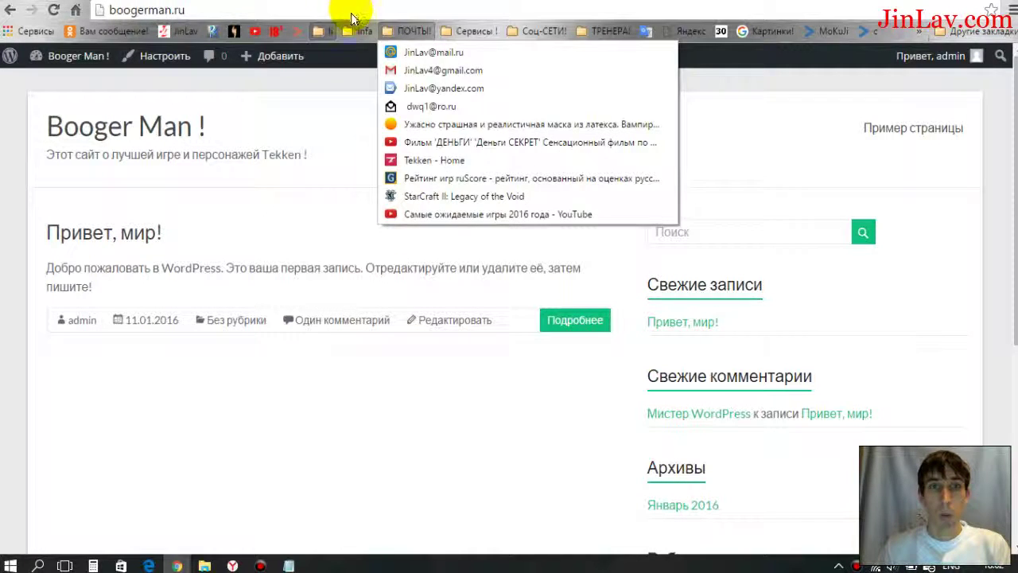
mouse_move(324, 30)
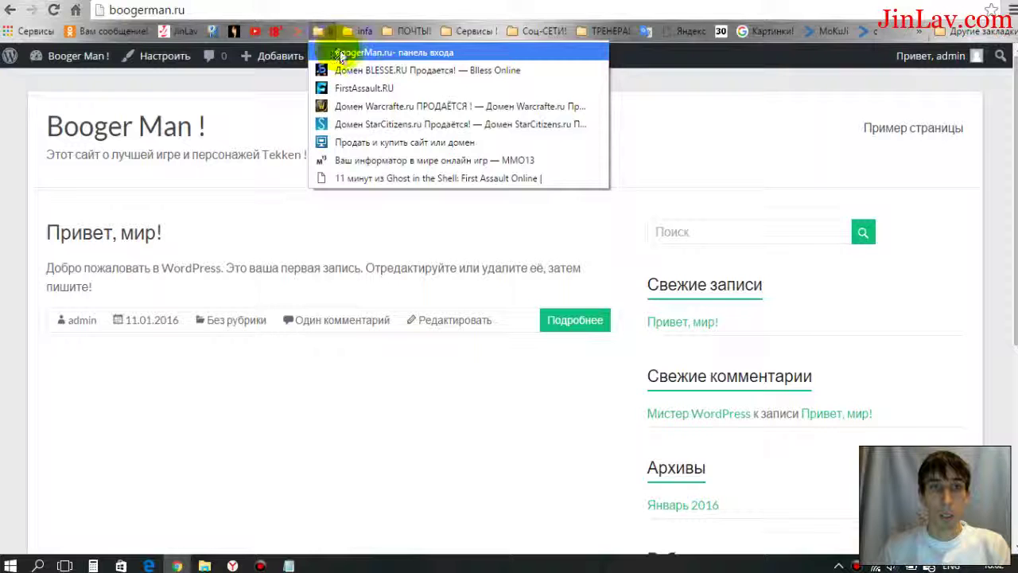
click(303, 35)
drag(302, 33, 307, 35)
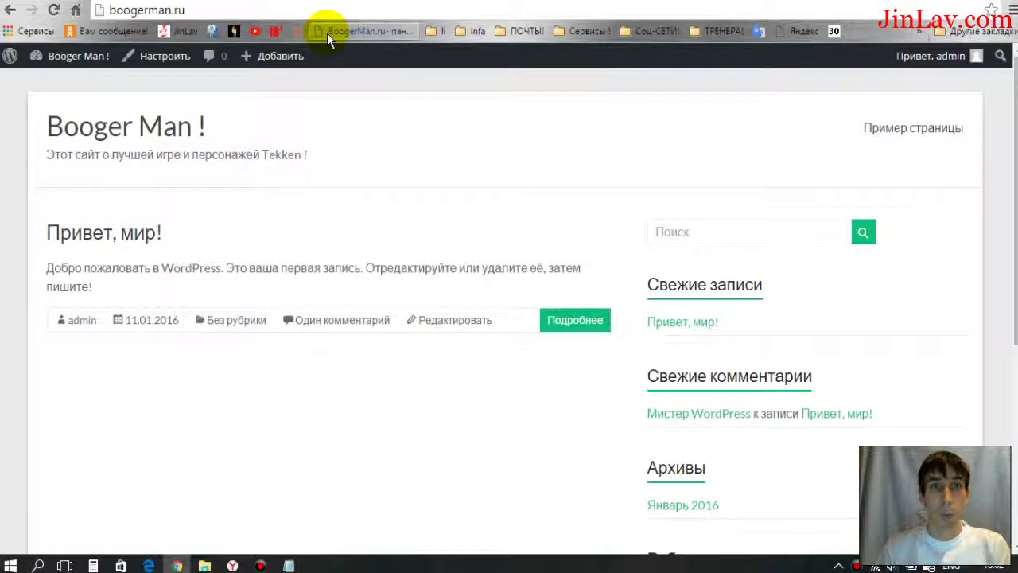
Step: Reload the home page, view the post "Привет, мир!" to check the site icon, and return to the admin console
click(54, 11)
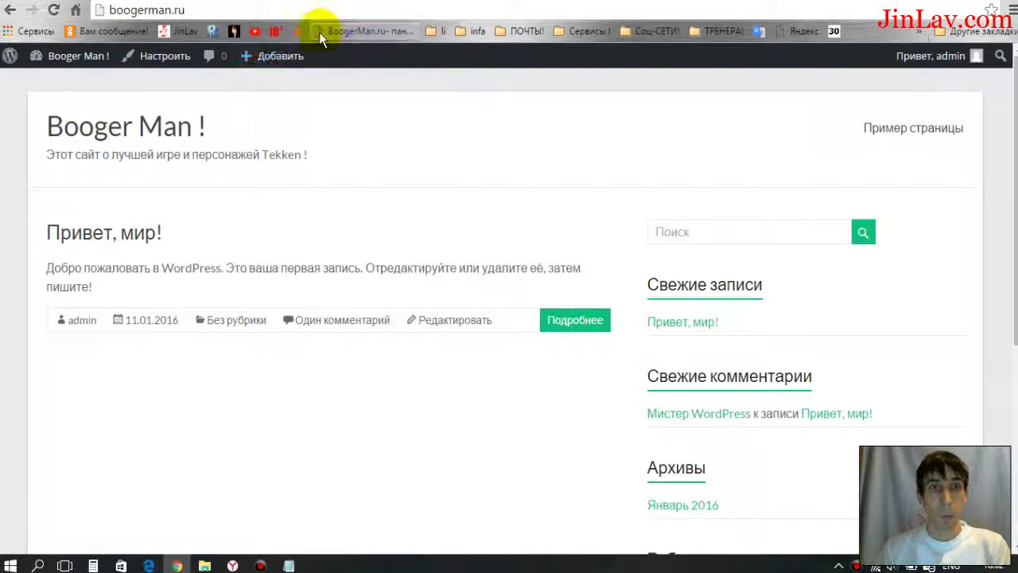
click(93, 244)
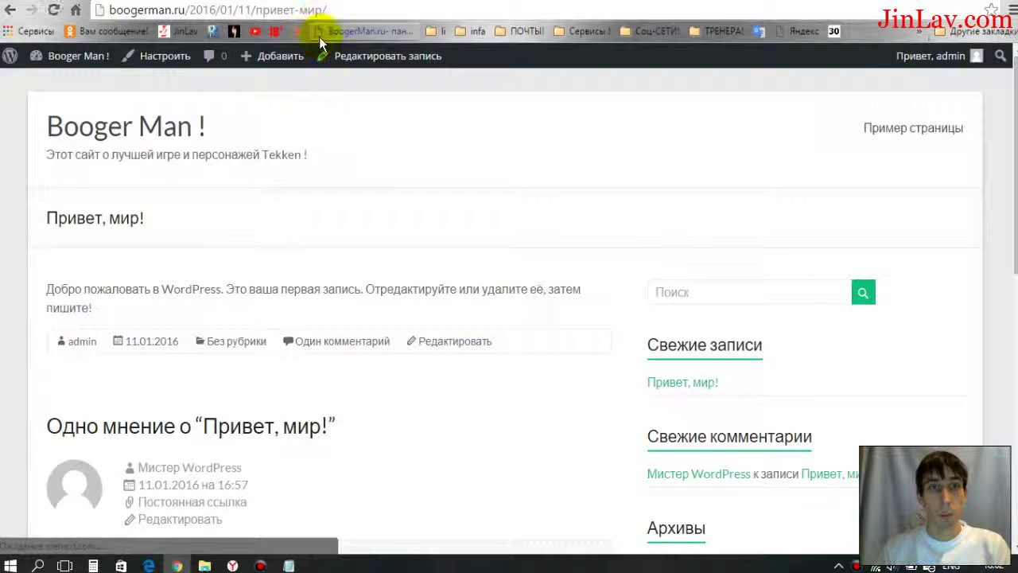
click(58, 12)
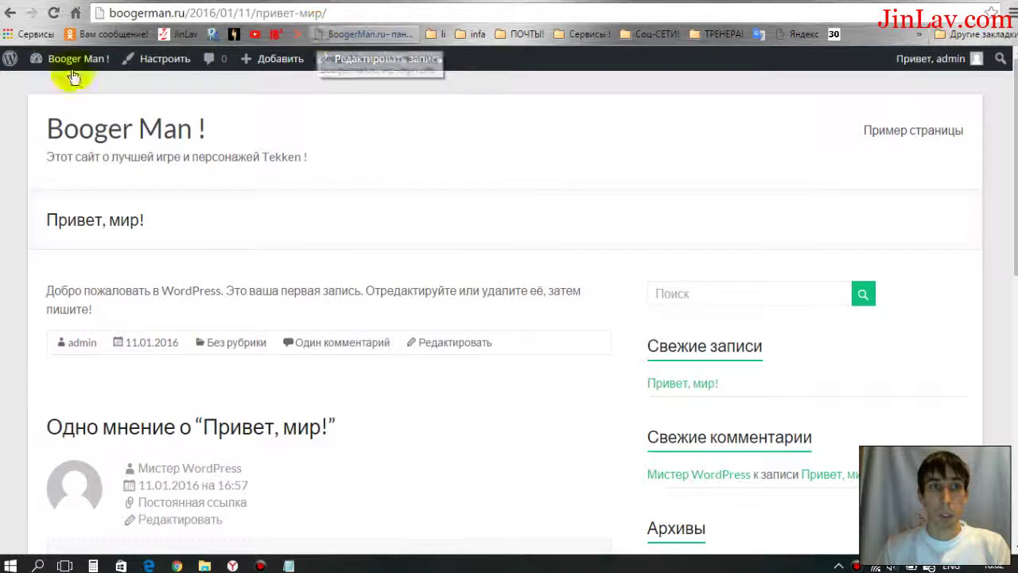
click(35, 68)
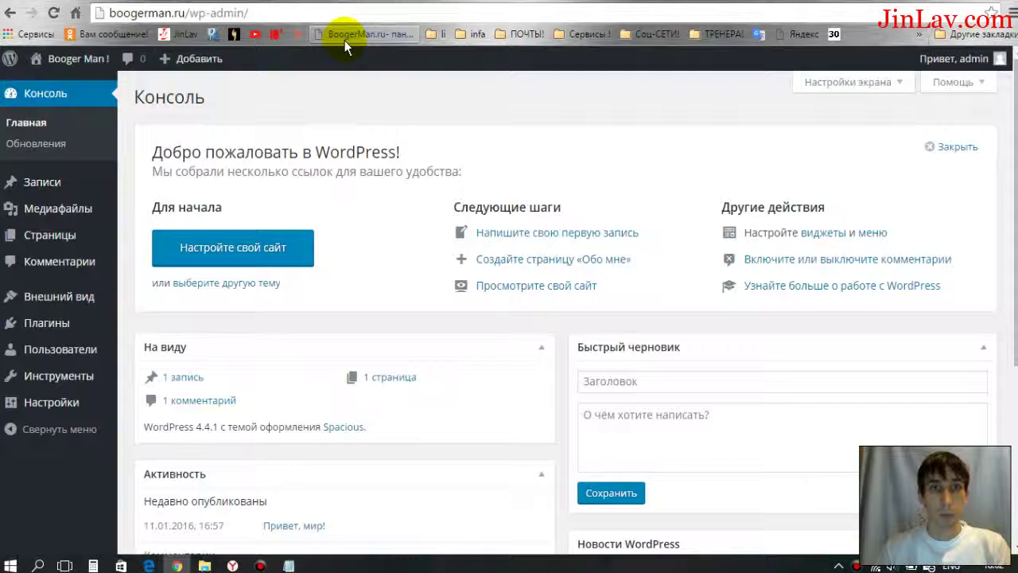
Step: Visit the bookmarked BoogerMan.ru login page, go back to the console and return the bookmark to the li folder
click(399, 41)
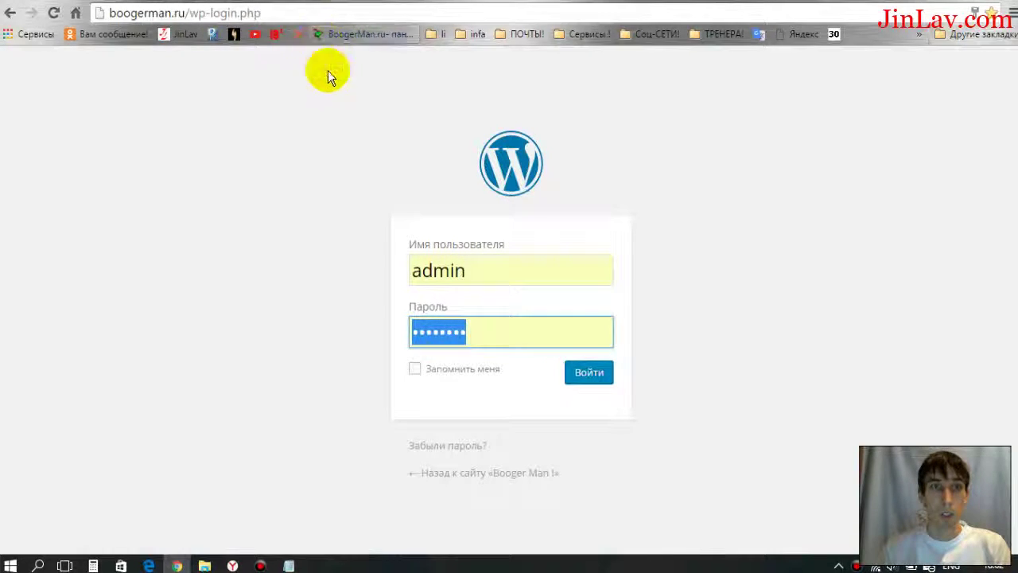
click(11, 12)
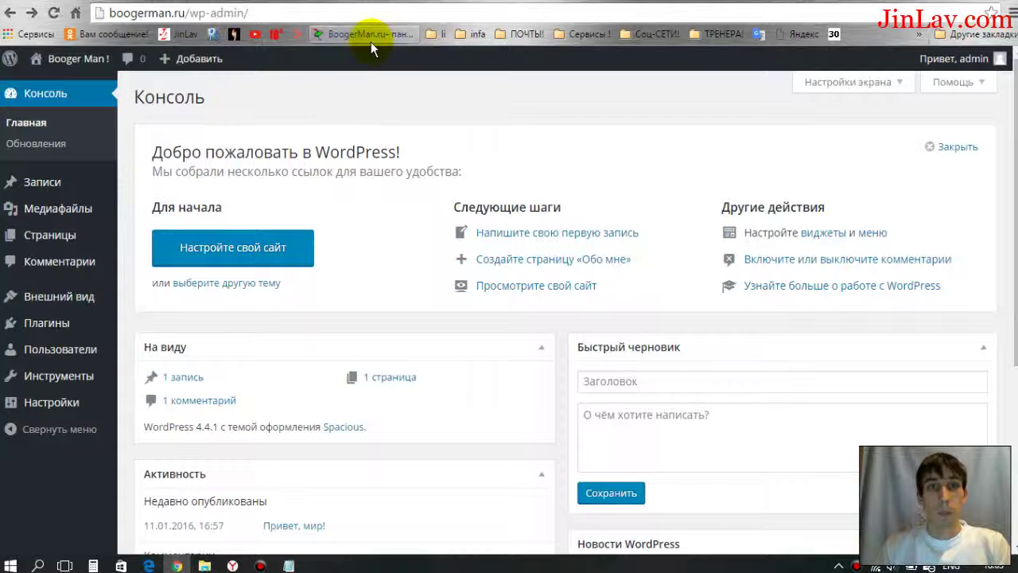
drag(363, 36, 440, 45)
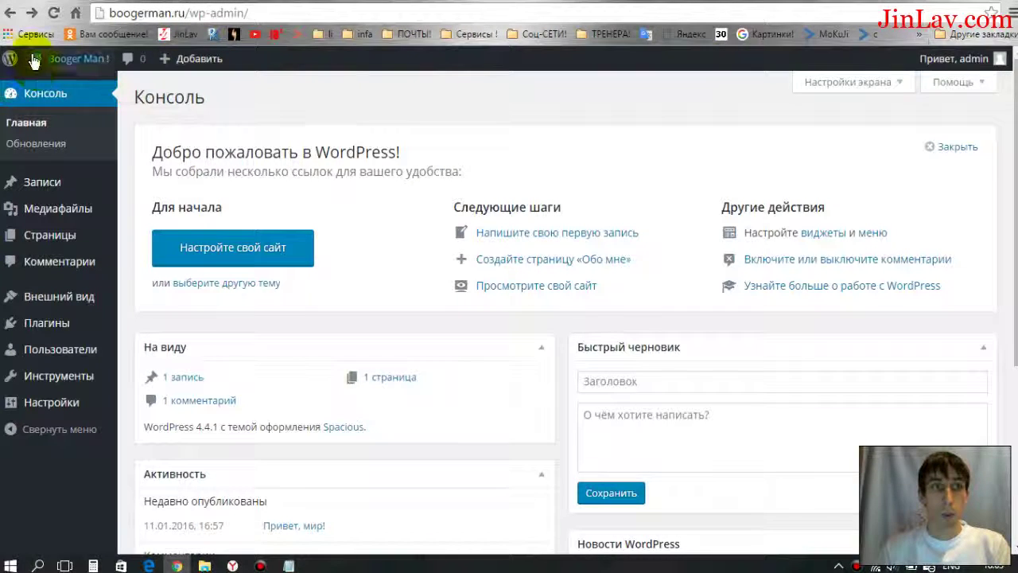
Step: Go to the public home page of Booger Man ! and open the theme customizer from there
mouse_move(37, 63)
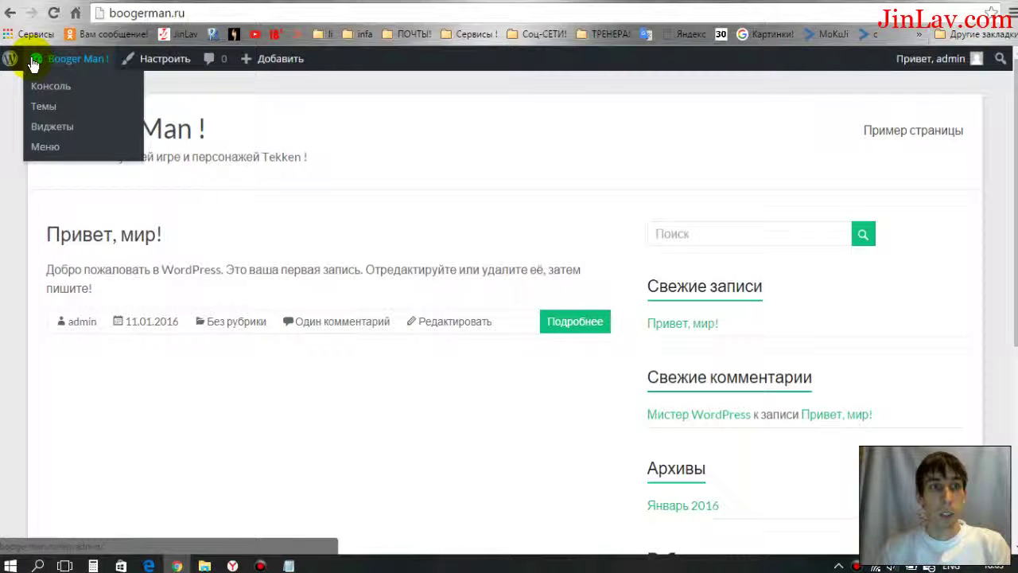
click(162, 65)
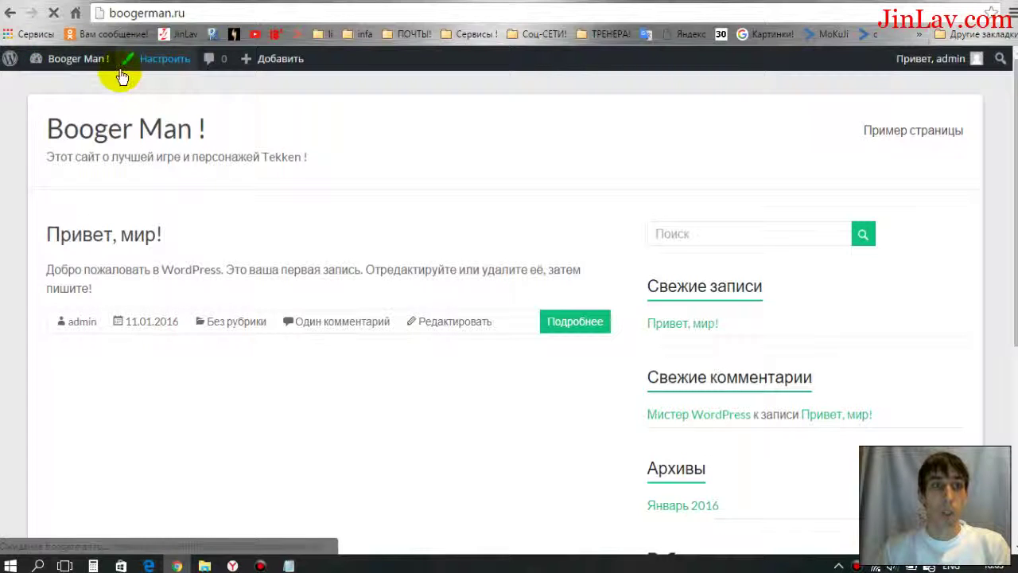